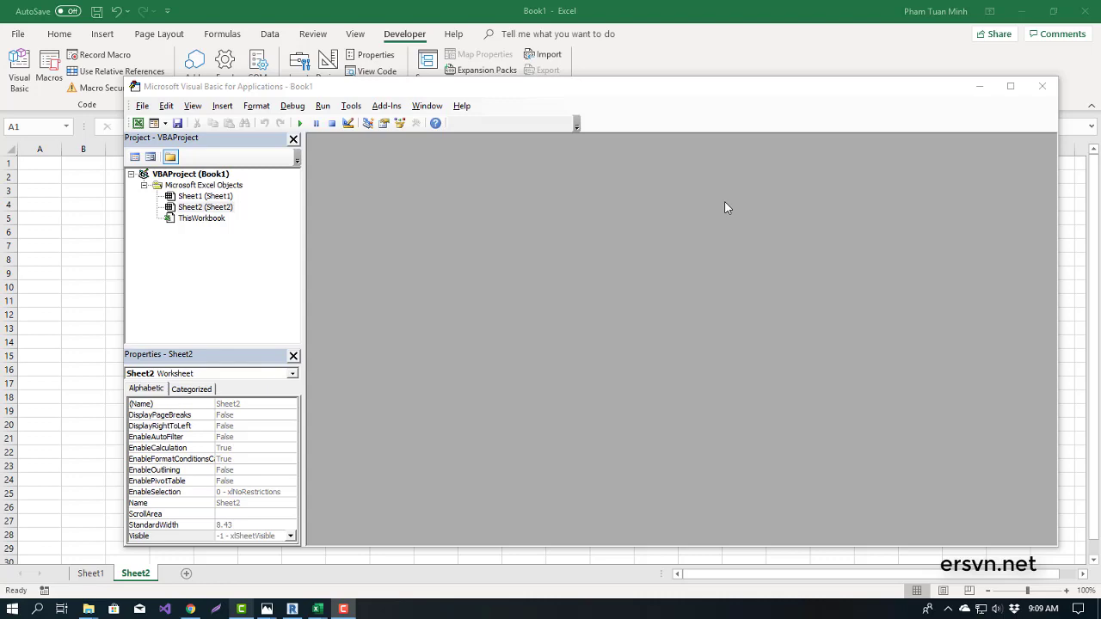
# Reposition the VBA editor window and open the toolbar's insert list to add a module
pyautogui.moveTo(545, 86); pyautogui.dragTo(579, 84)
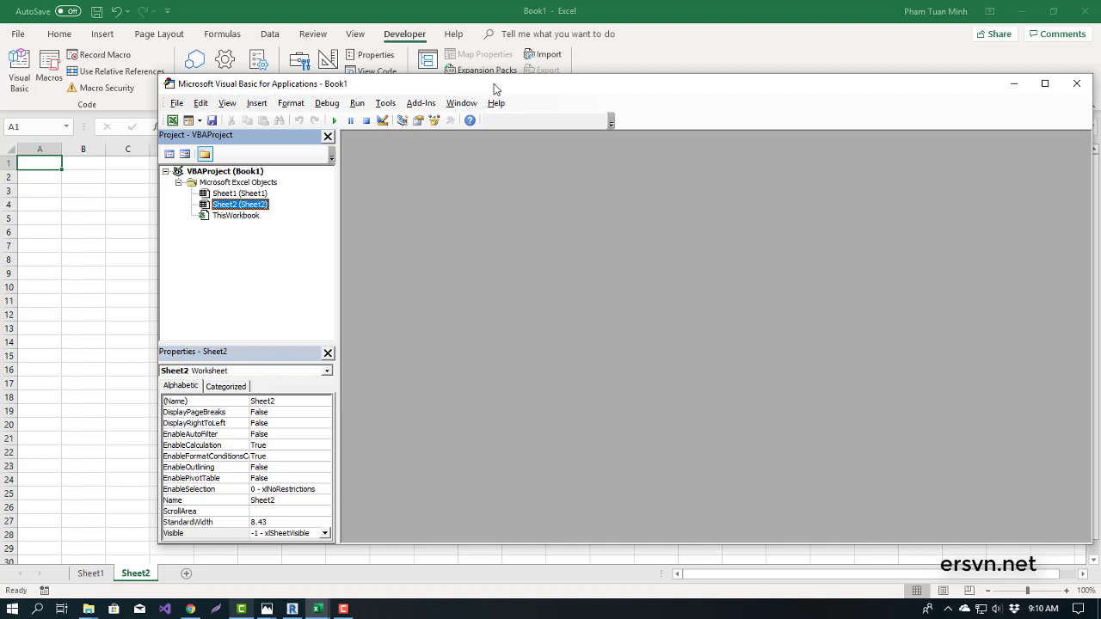
pyautogui.moveTo(495, 88); pyautogui.dragTo(478, 92)
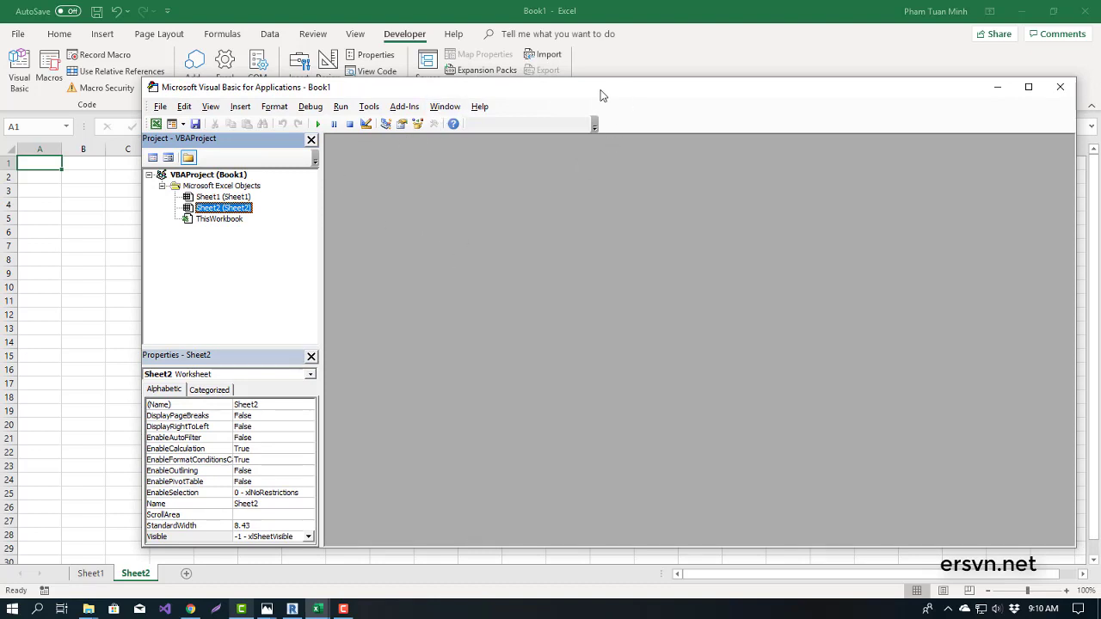
pyautogui.moveTo(598, 92); pyautogui.dragTo(601, 87)
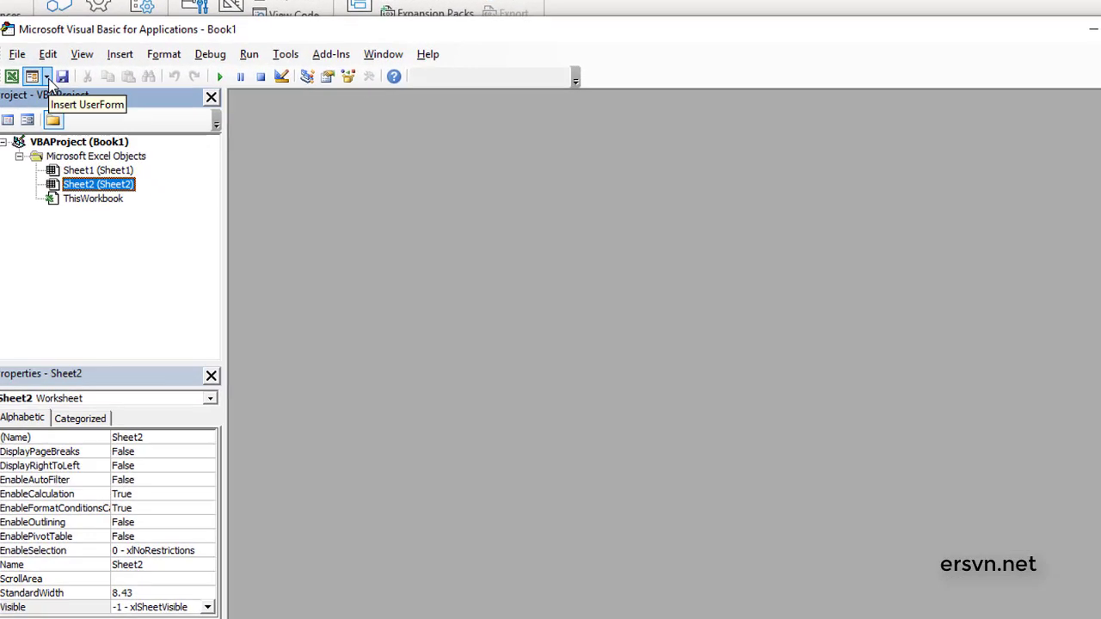
pyautogui.click(184, 119)
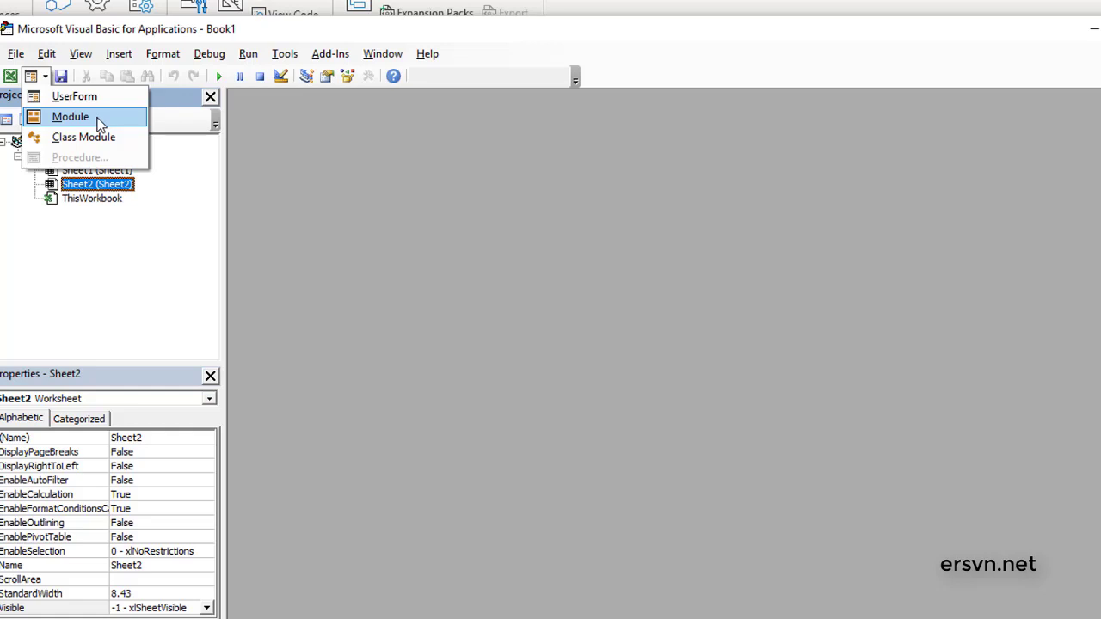
pyautogui.click(99, 123)
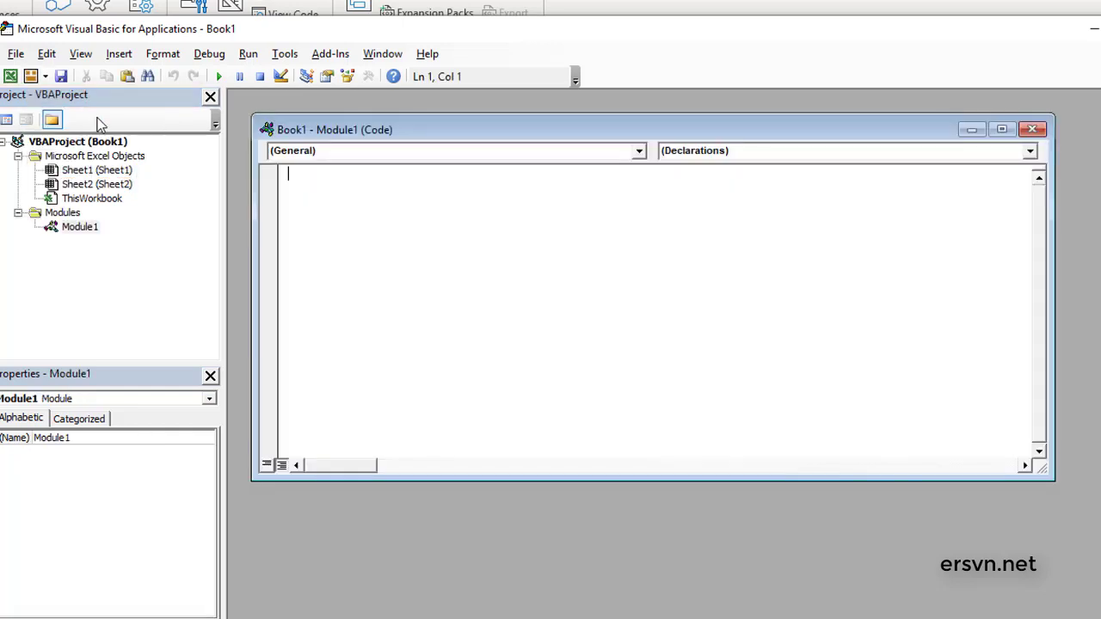
pyautogui.moveTo(372, 128)
pyautogui.mouseDown()
pyautogui.moveTo(341, 142)
pyautogui.moveTo(374, 137)
pyautogui.mouseUp()
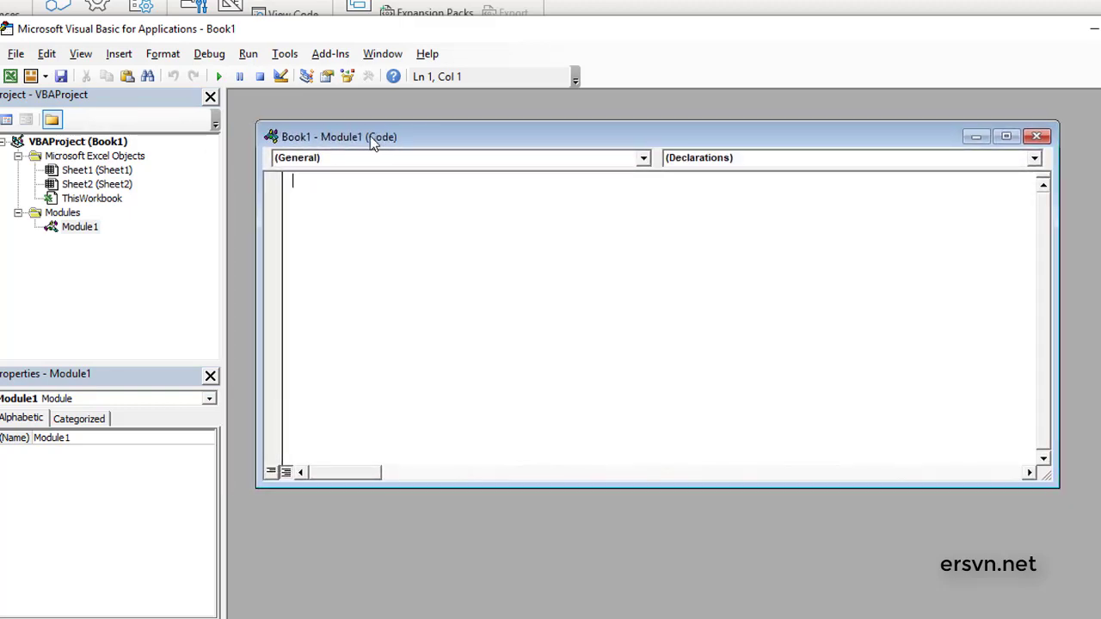
pyautogui.moveTo(265, 22)
pyautogui.mouseDown()
pyautogui.moveTo(578, 162)
pyautogui.moveTo(425, 147)
pyautogui.mouseUp()
pyautogui.moveTo(634, 263); pyautogui.dragTo(616, 247)
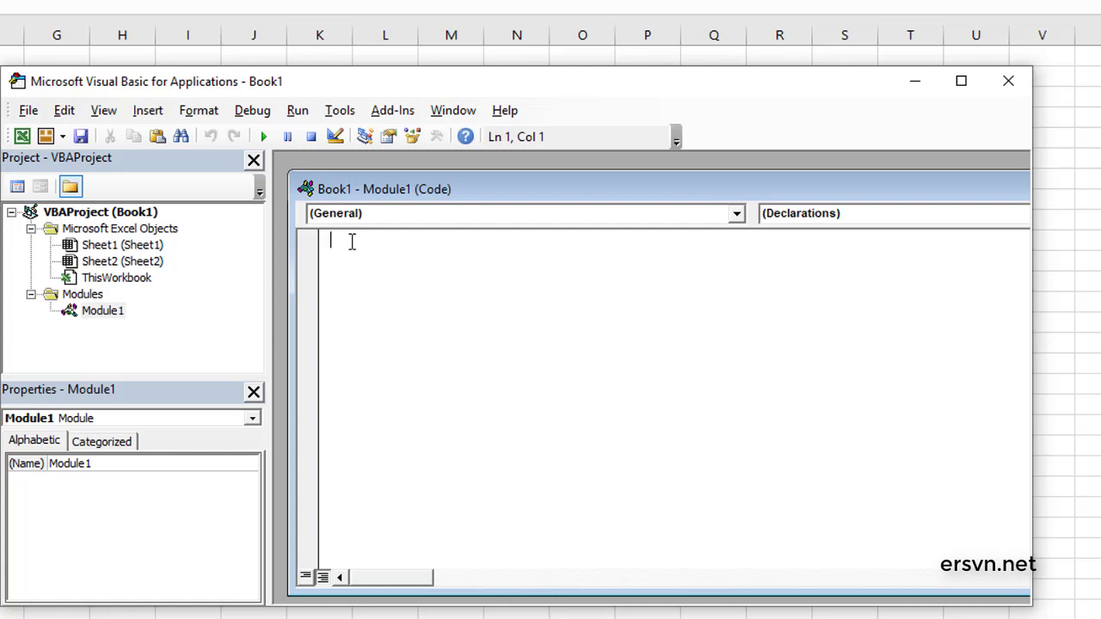
# Declare the procedure firstmacro so the editor generates Sub firstmacro() and End Sub
pyautogui.write('sub')
pyautogui.write(' firs')
pyautogui.write('tmac')
pyautogui.write('ro')
pyautogui.press('Return')
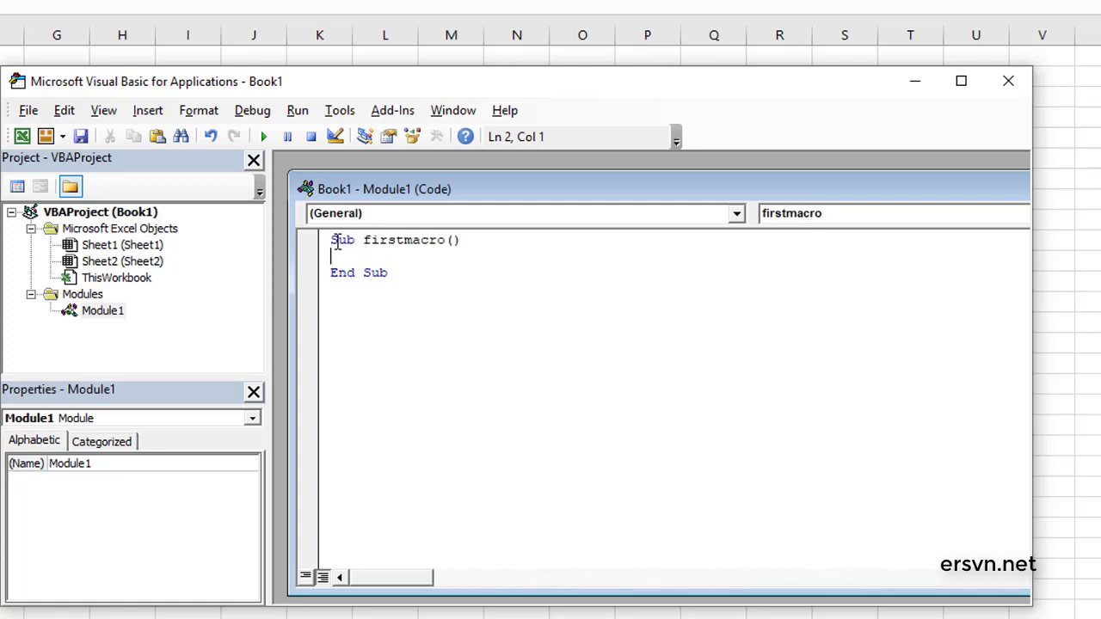
# Select the Sub keyword and the End Sub line to inspect the procedure's structure
pyautogui.click(338, 240)
pyautogui.hotkey('shift', 'Right')
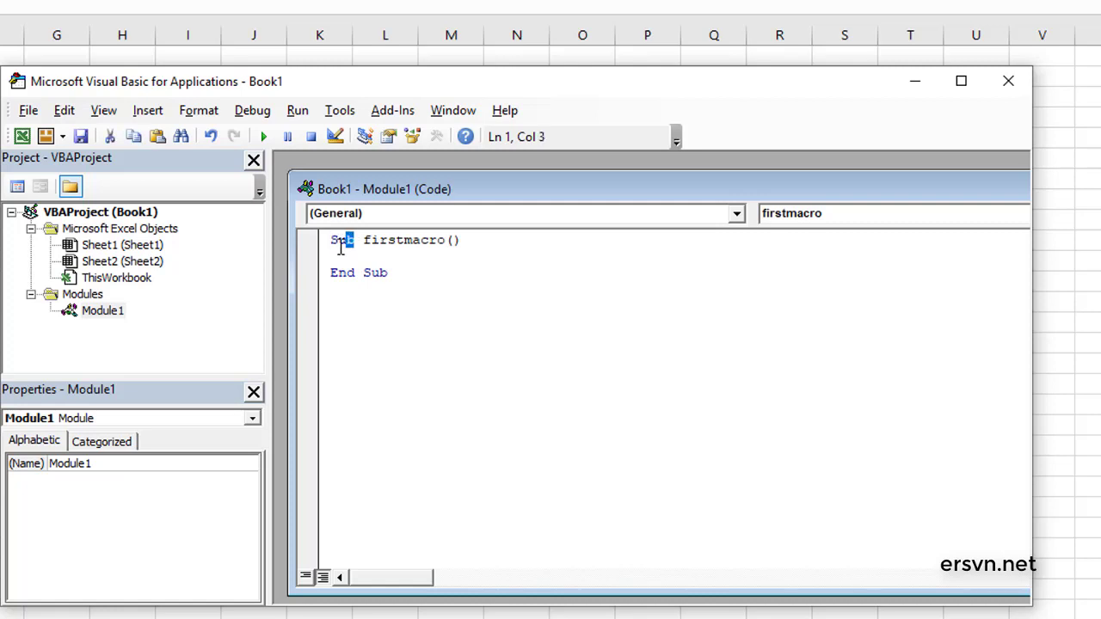
pyautogui.doubleClick(341, 245)
pyautogui.click(331, 273)
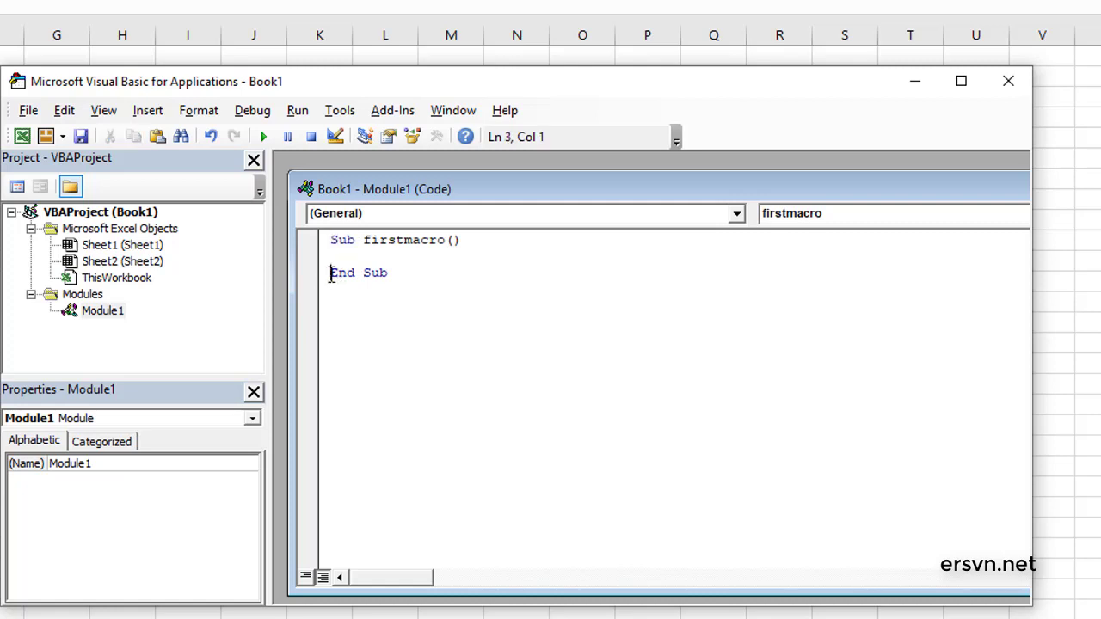
pyautogui.moveTo(330, 273); pyautogui.dragTo(388, 273)
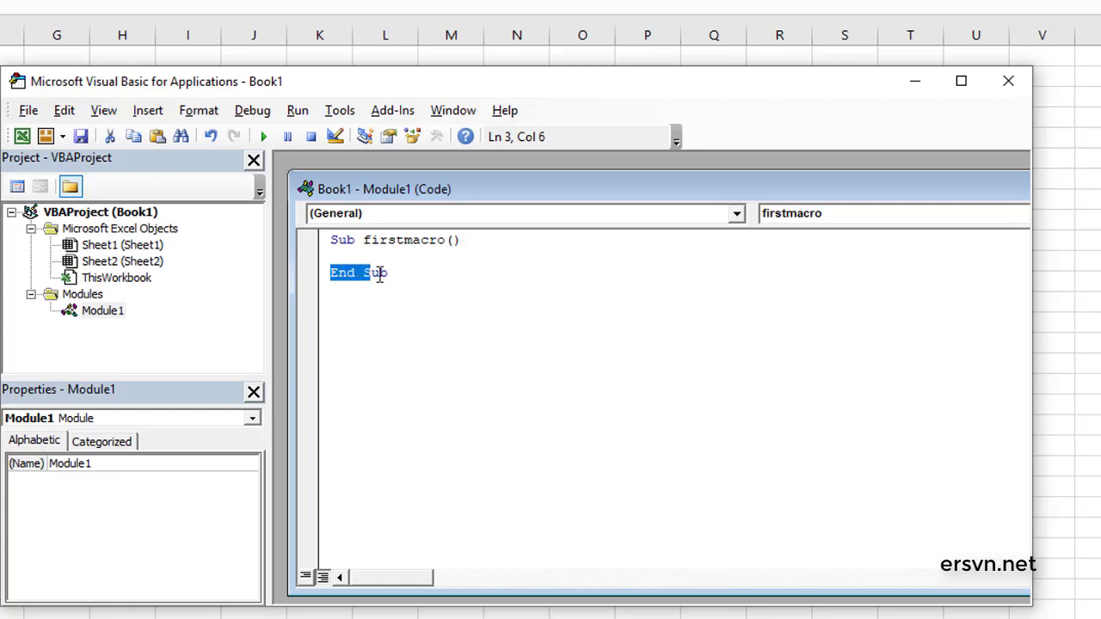
pyautogui.click(338, 242)
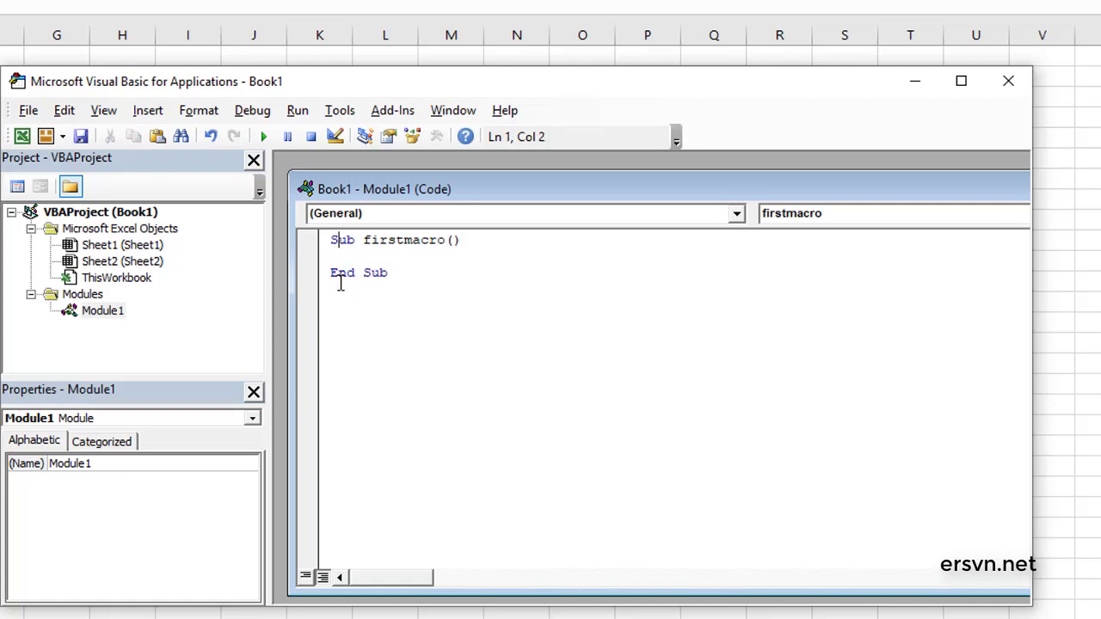
# Select the name firstmacro, then add blank lines inside the procedure and sit on the middle one
pyautogui.doubleClick(411, 244)
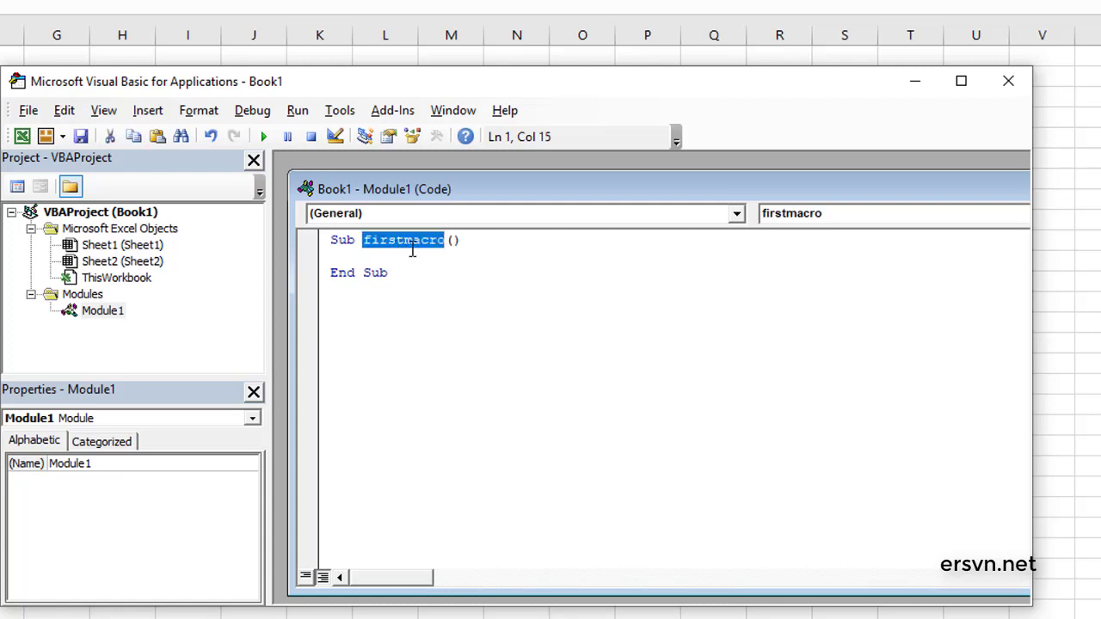
pyautogui.click(451, 241)
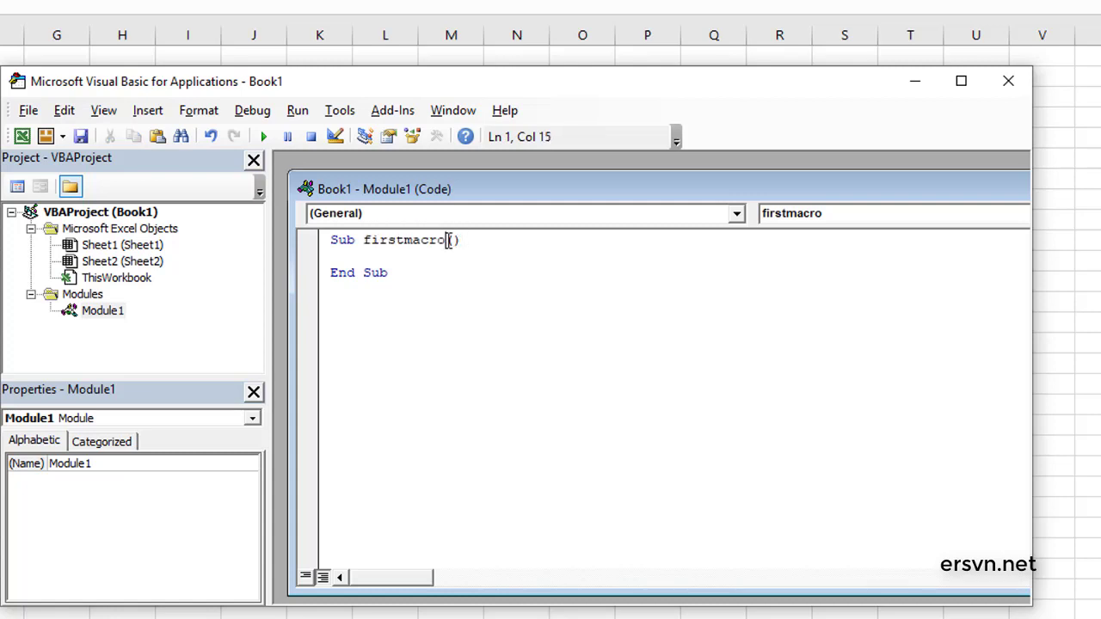
pyautogui.click(461, 240)
pyautogui.click(353, 258)
pyautogui.press('Return')
pyautogui.press('Return')
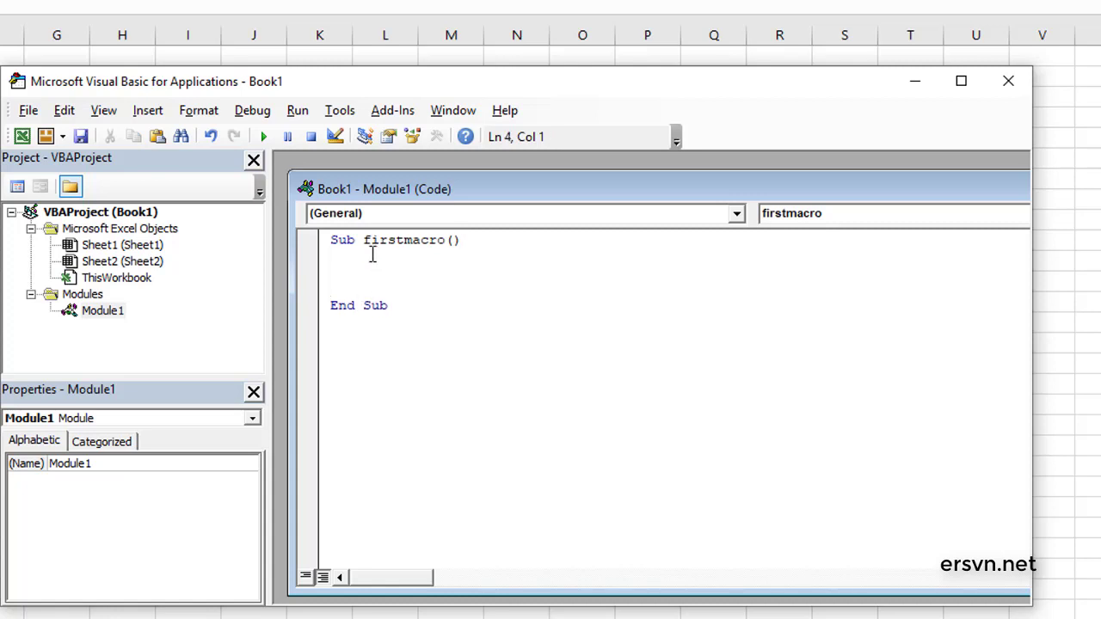
pyautogui.press('Up')
# Write Range("a1") = 10 inside firstmacro and confirm it auto-capitalises to Range
pyautogui.write('ra')
pyautogui.write('nge')
pyautogui.write('(')
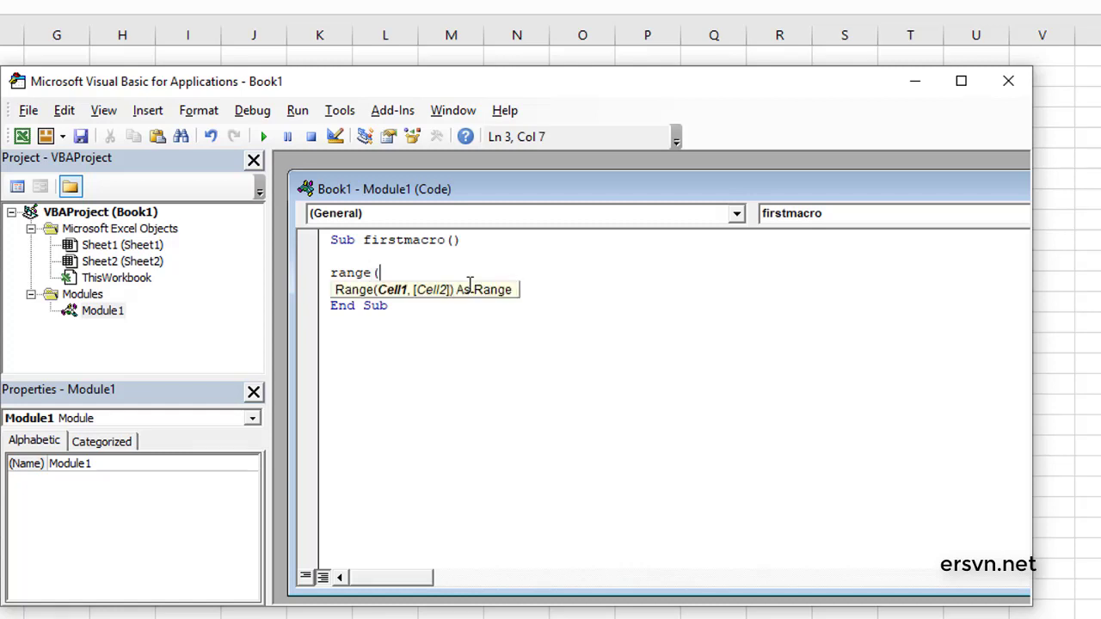
pyautogui.write('"')
pyautogui.write('a1')
pyautogui.write('") ')
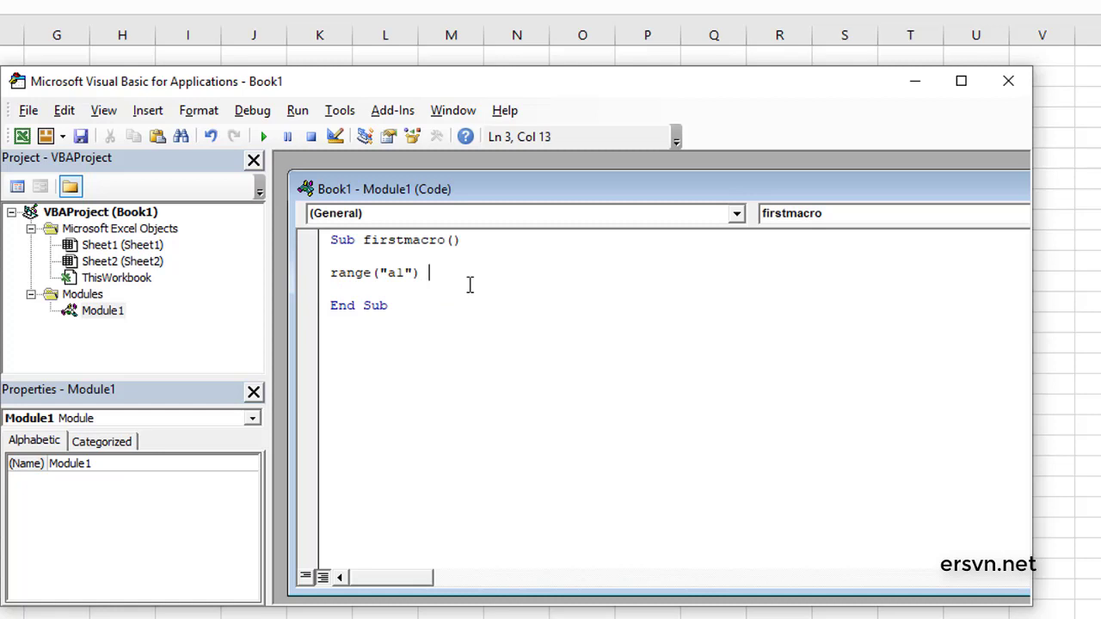
pyautogui.write('= ')
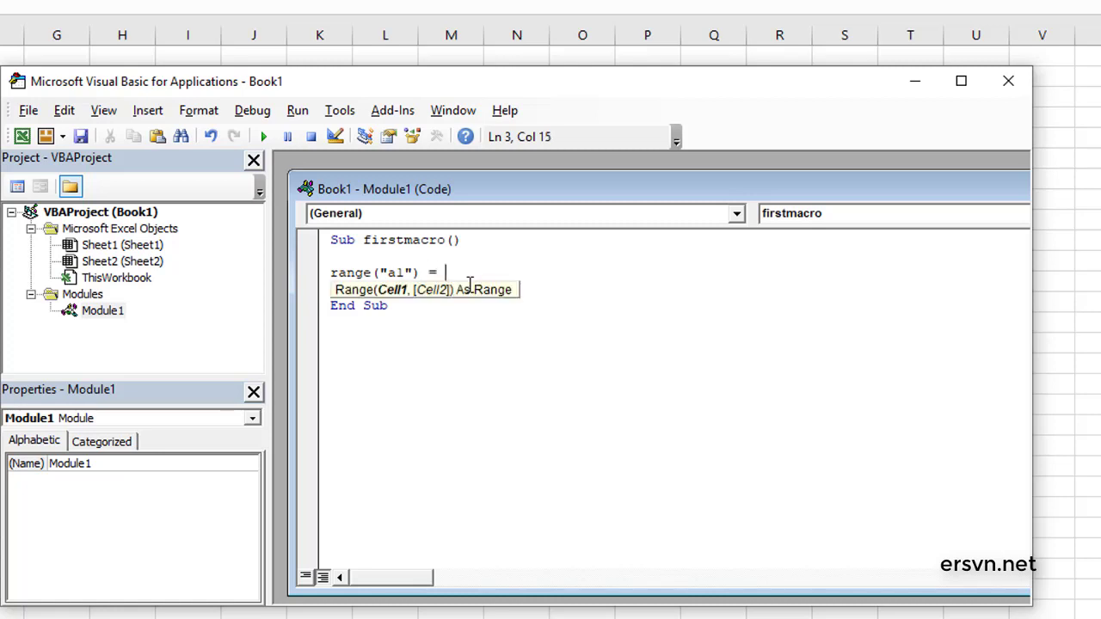
pyautogui.write('10')
pyautogui.click(419, 310)
pyautogui.click(488, 258)
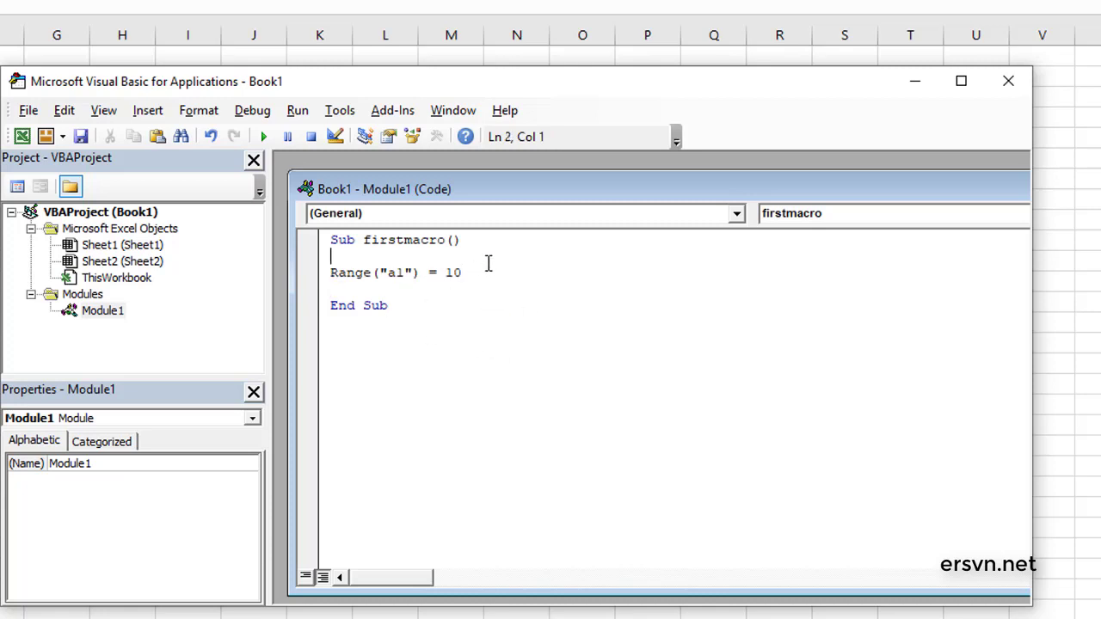
pyautogui.click(481, 271)
pyautogui.click(331, 273)
pyautogui.moveTo(331, 273); pyautogui.dragTo(339, 276)
pyautogui.press('Right')
pyautogui.press('Right')
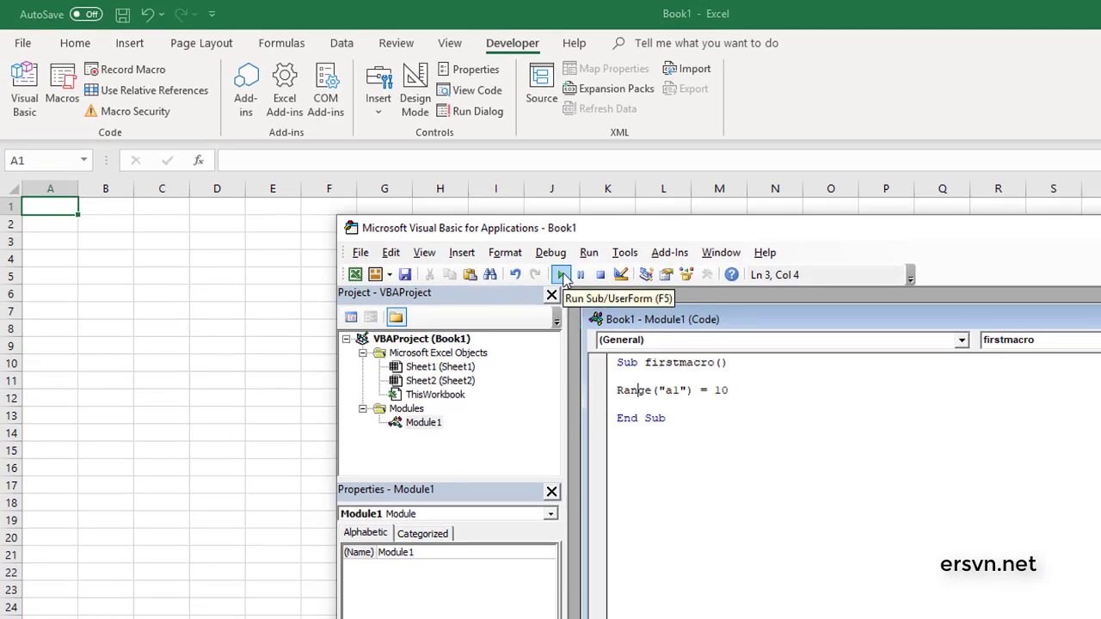
# Run firstmacro to put 10 in cell A1, then place the cursor right after a1
pyautogui.click(560, 275)
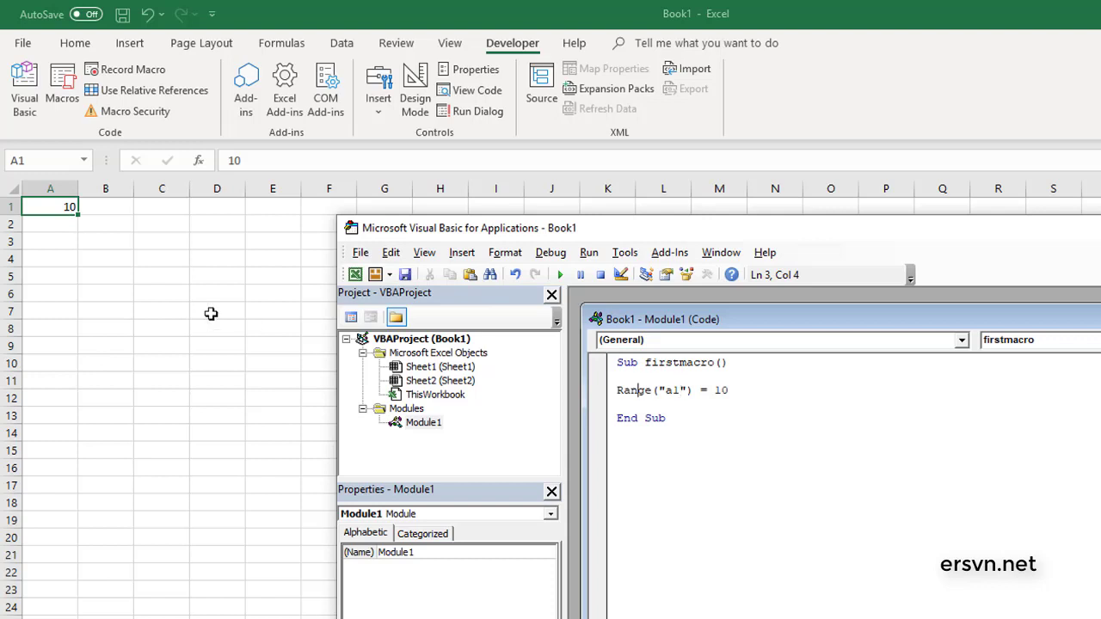
pyautogui.click(679, 389)
# Extend the range to "a1:d5" and rerun the macro to fill A1:D5 with 10
pyautogui.write(':')
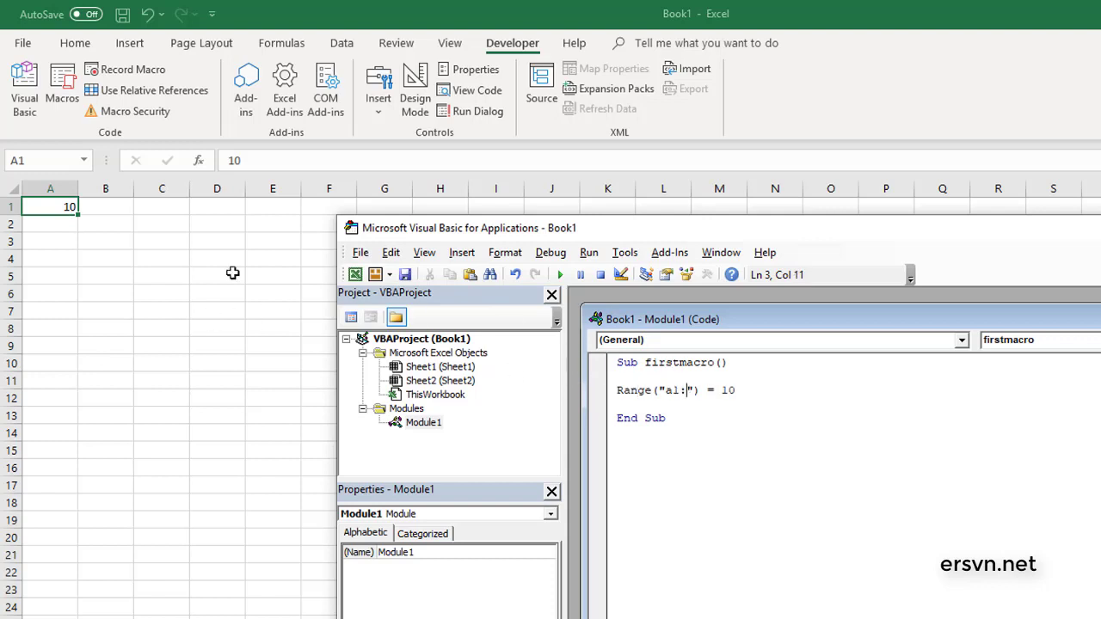
pyautogui.write('d')
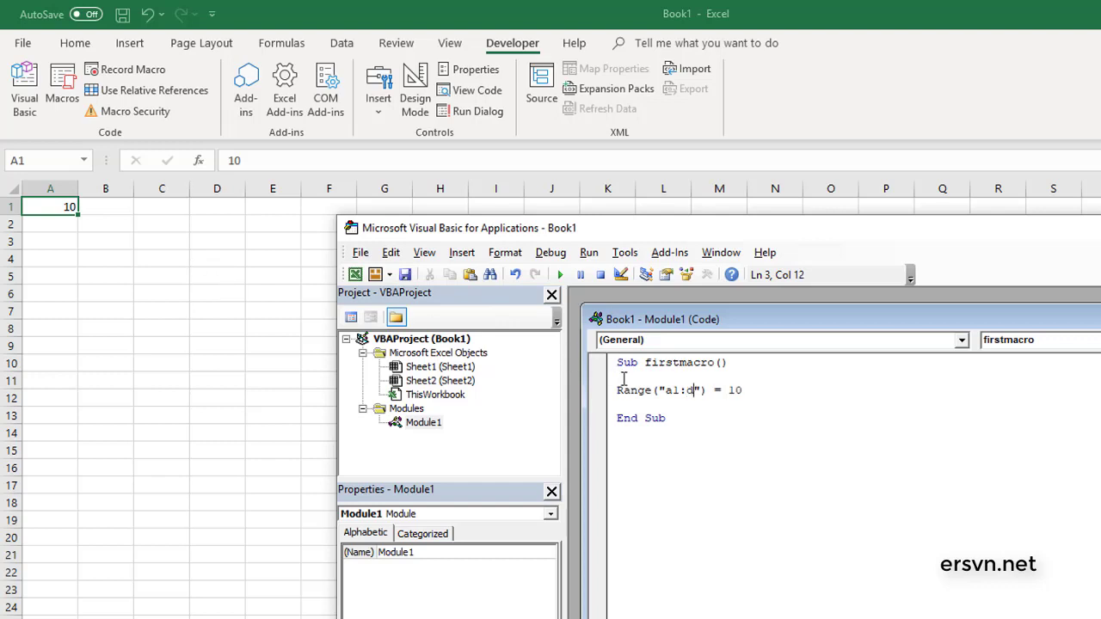
pyautogui.write('5')
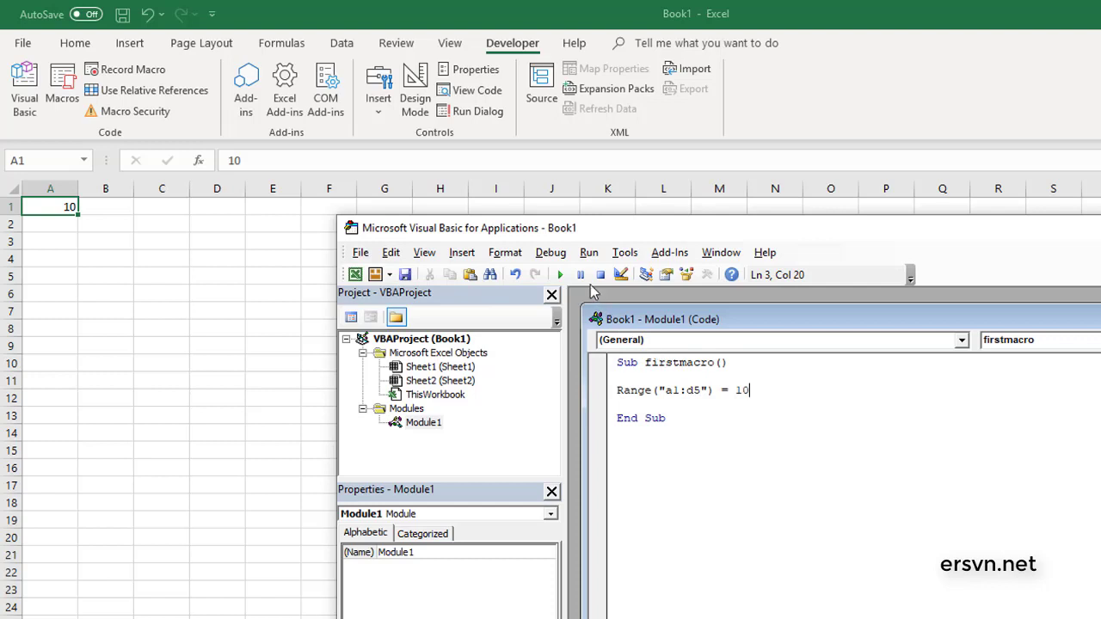
pyautogui.click(560, 274)
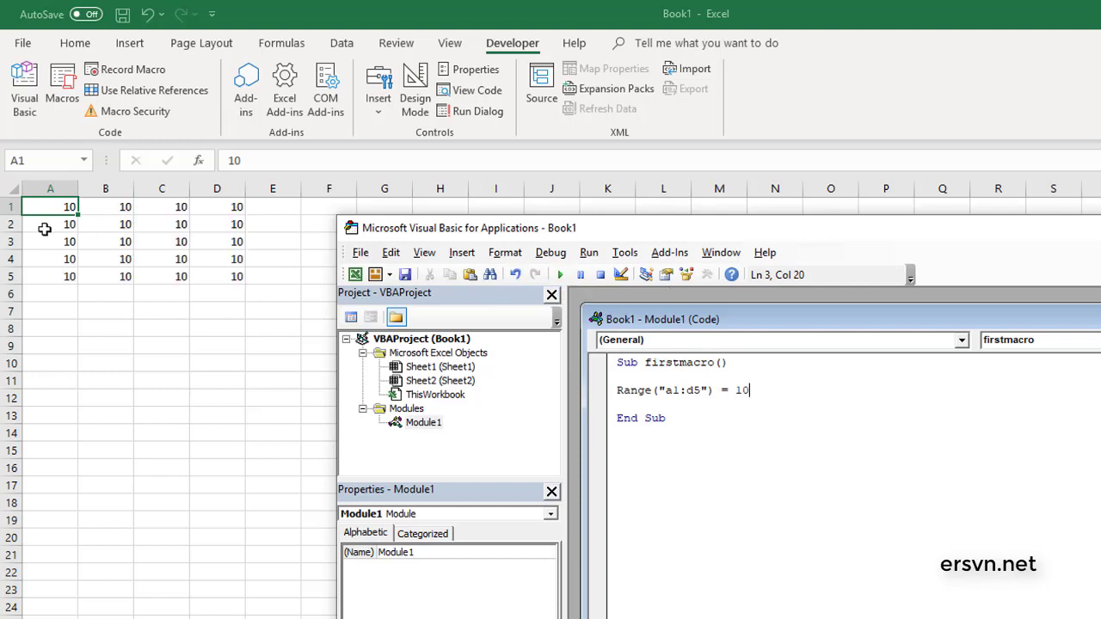